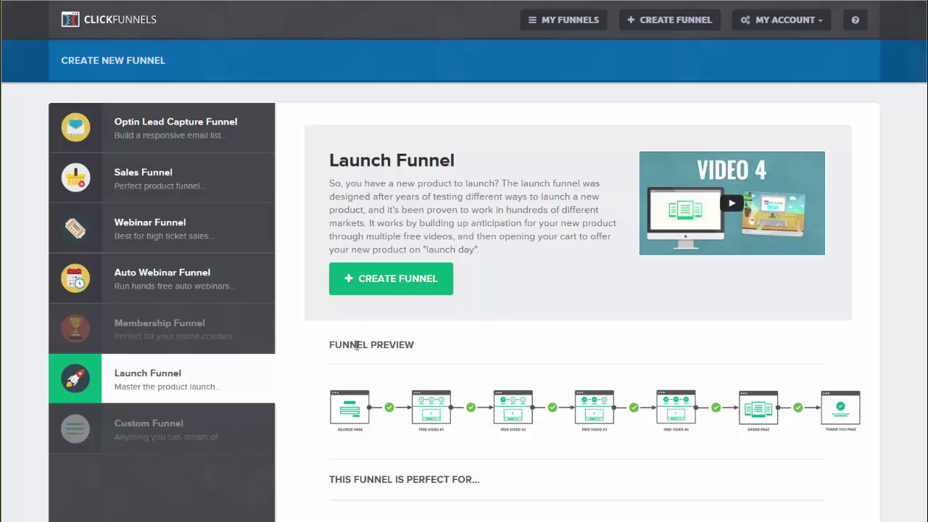
Step: Create a Launch Funnel named 'Test Launch' with the group tag 'Test Launch'
left_click(402, 284)
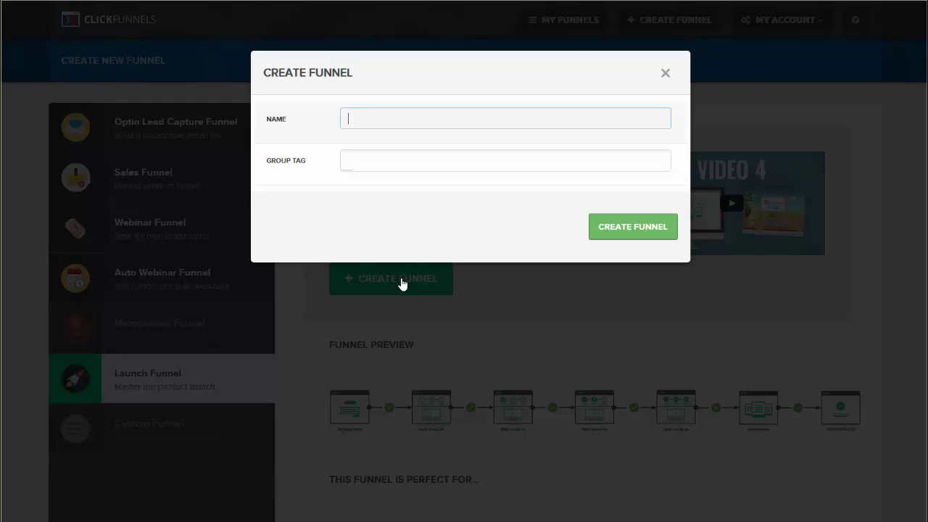
type("Test Launch")
key("Tab")
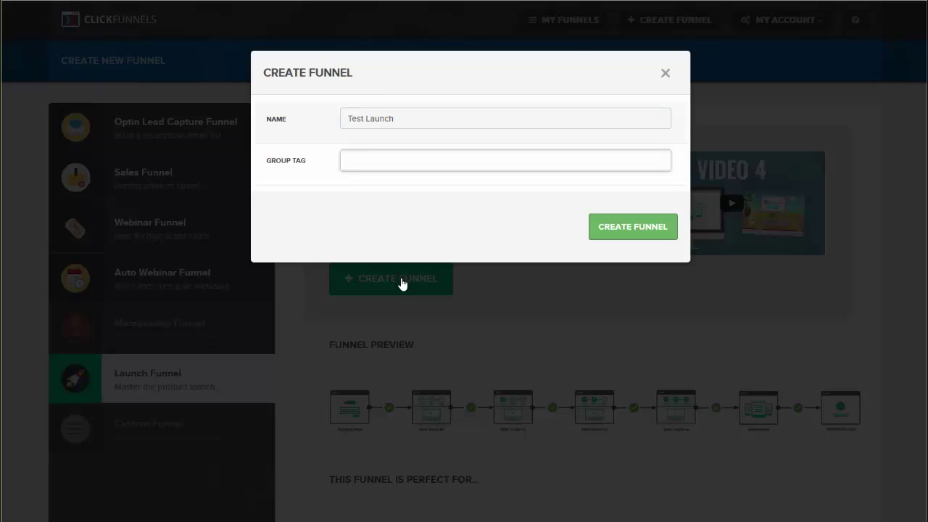
type("Test Launch")
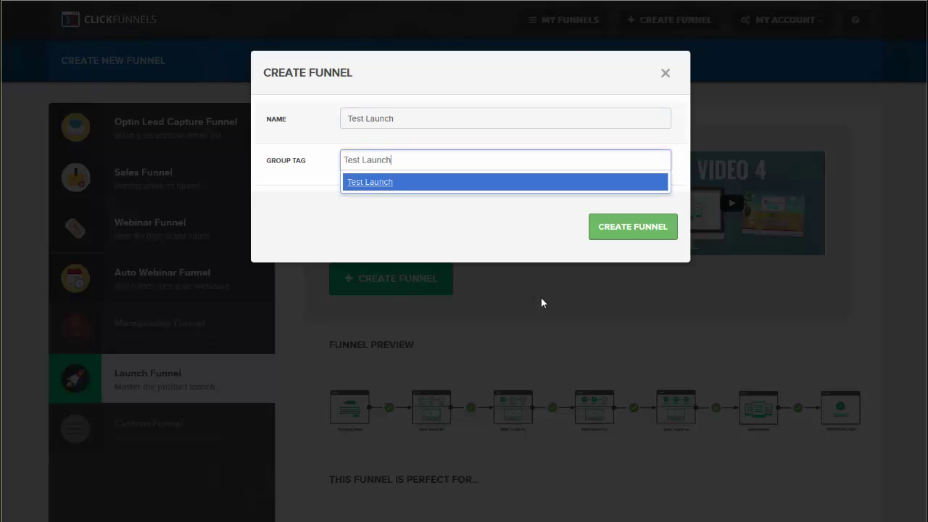
left_click(628, 230)
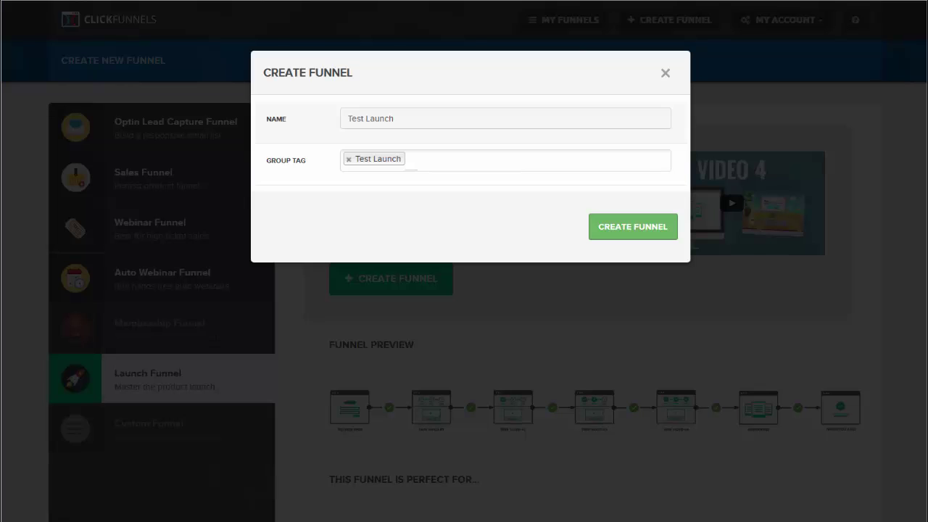
left_click_drag(544, 343, 500, 300)
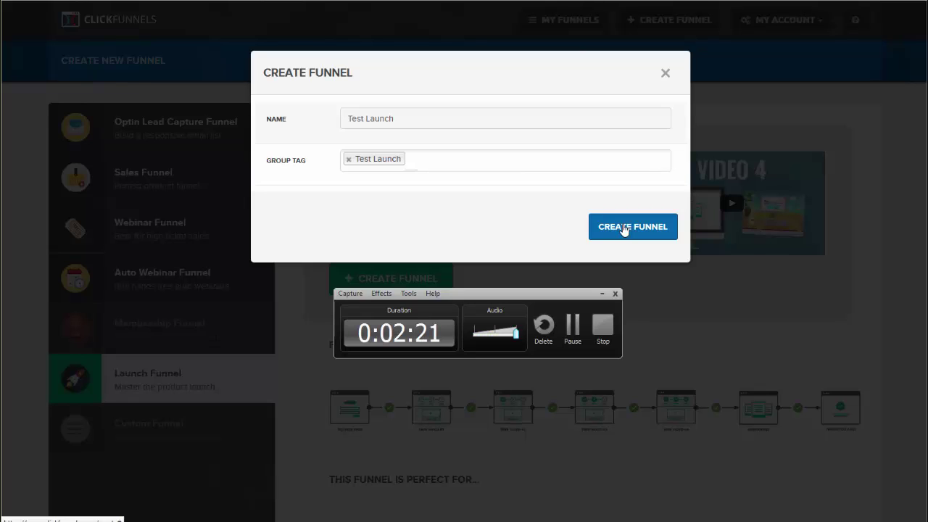
left_click(623, 229)
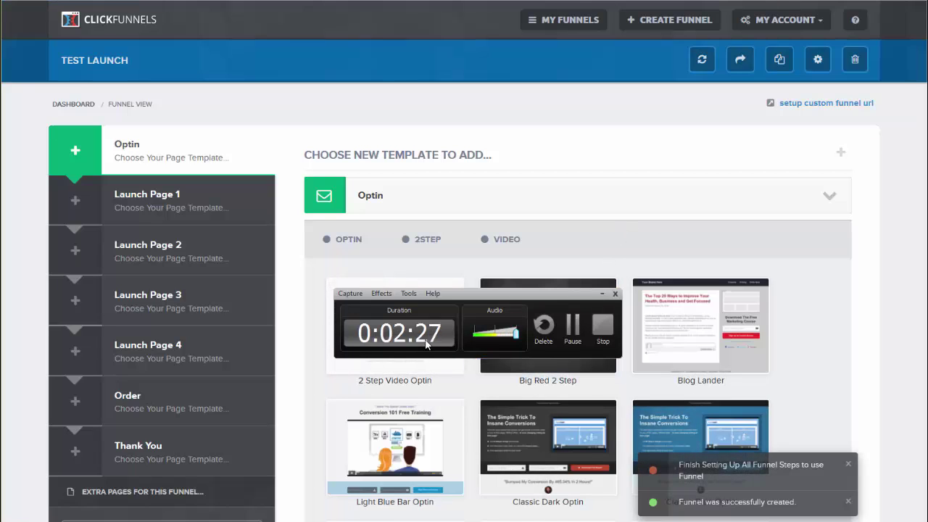
Step: Filter optin templates to Video and apply Classic Blue Optin to the Optin step
left_click(614, 294)
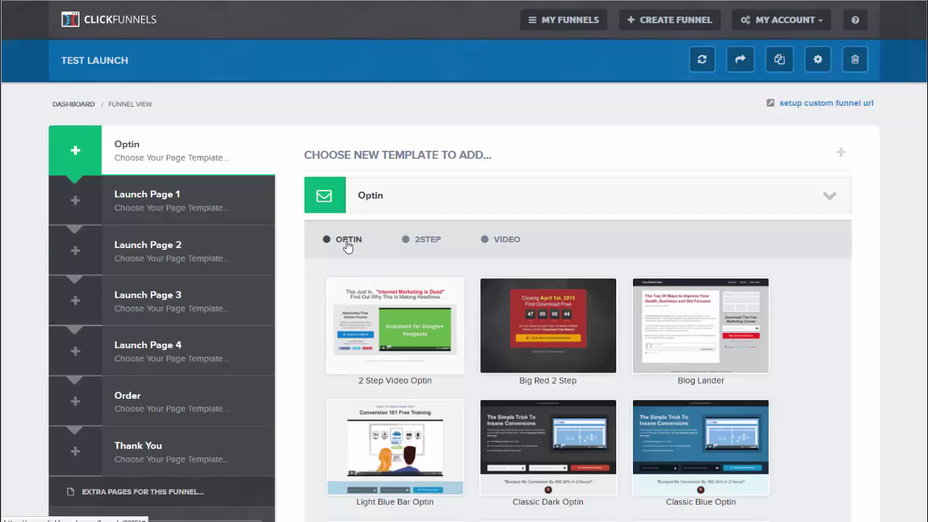
left_click(506, 242)
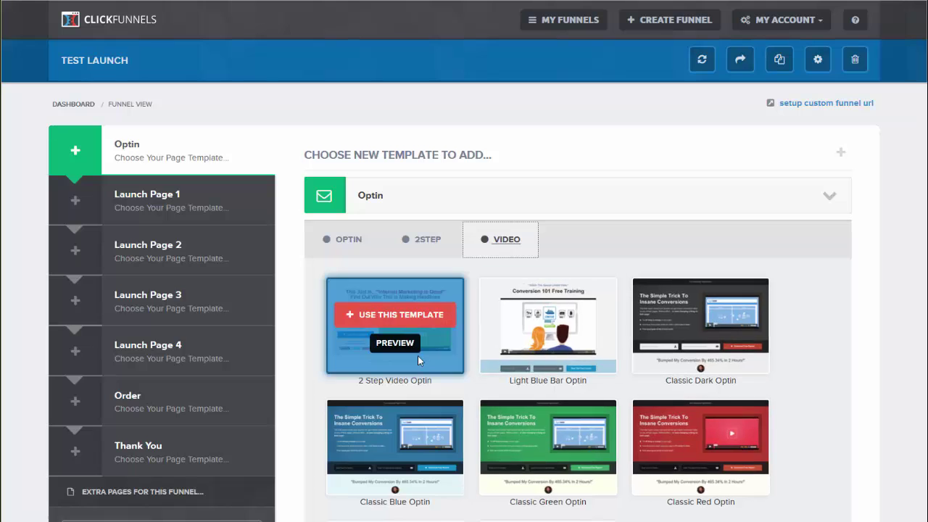
scroll(417, 355, "down", 1)
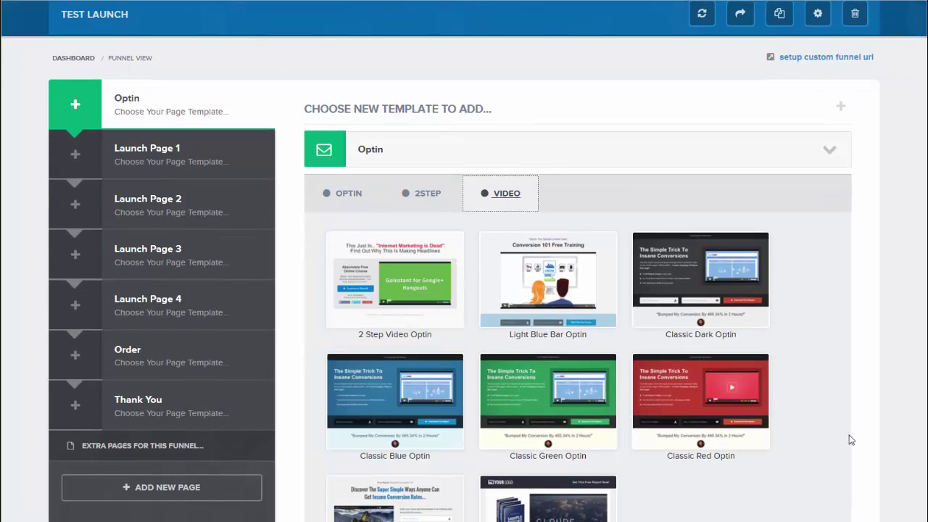
scroll(795, 455, "down", 1)
scroll(797, 456, "down", 1)
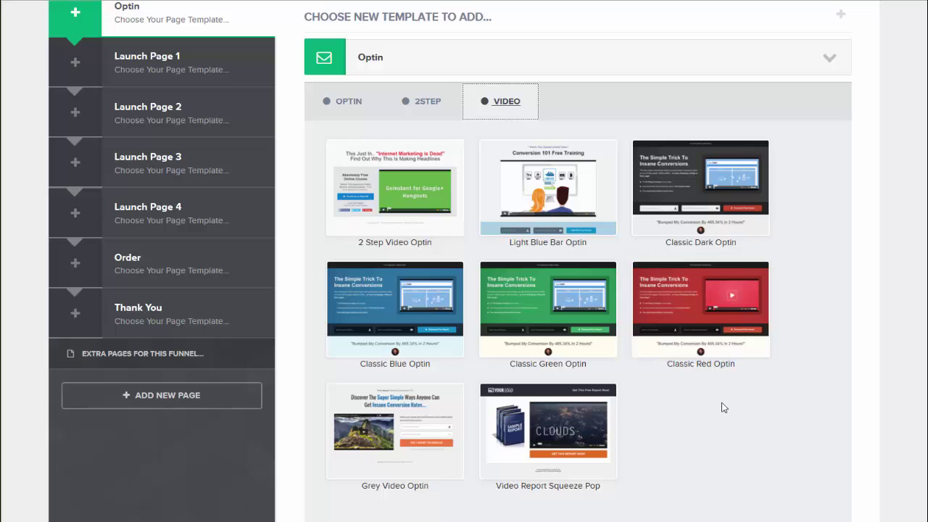
mouse_move(395, 308)
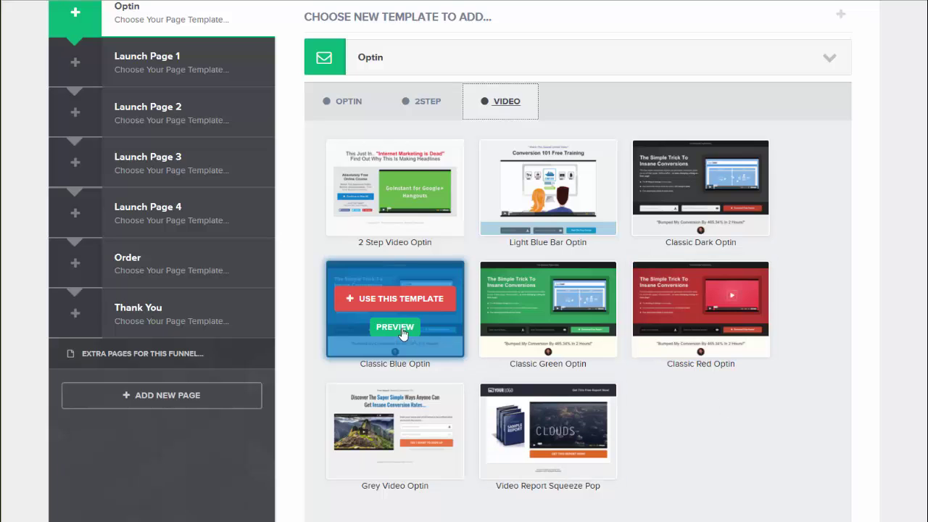
left_click(382, 303)
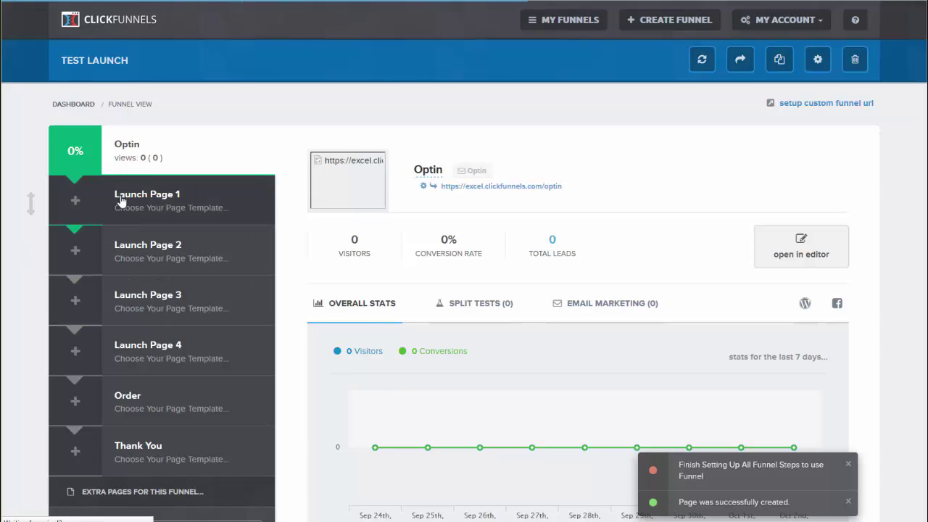
mouse_move(120, 201)
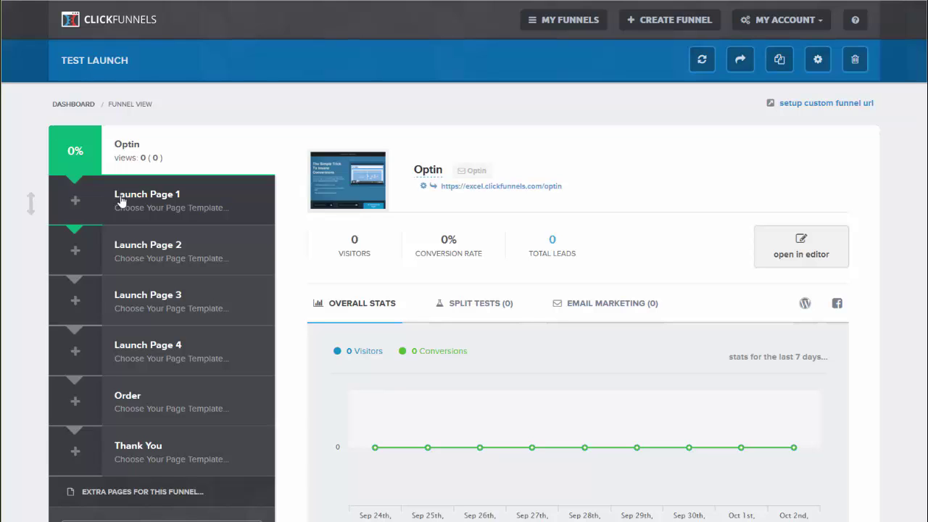
Step: Apply the LT Launch Page Blue template to Launch Page 1
left_click(121, 201)
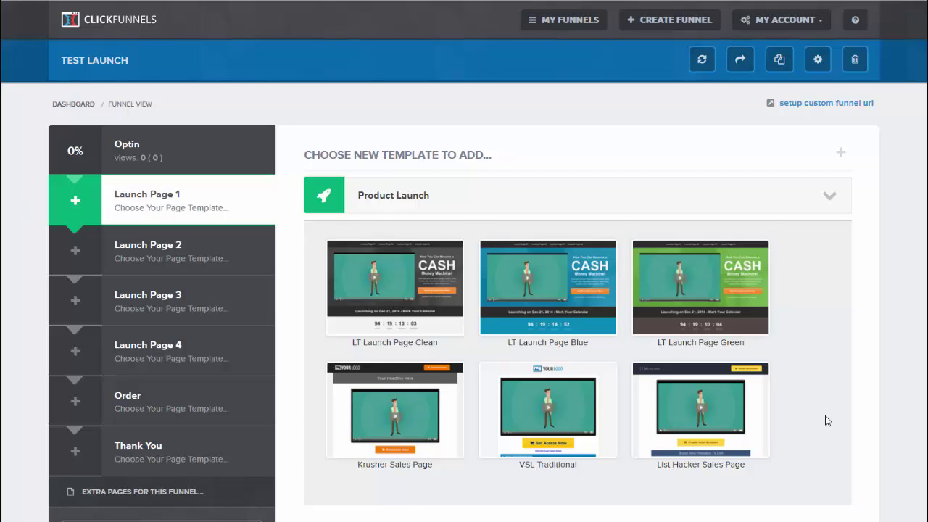
scroll(827, 420, "down", 2)
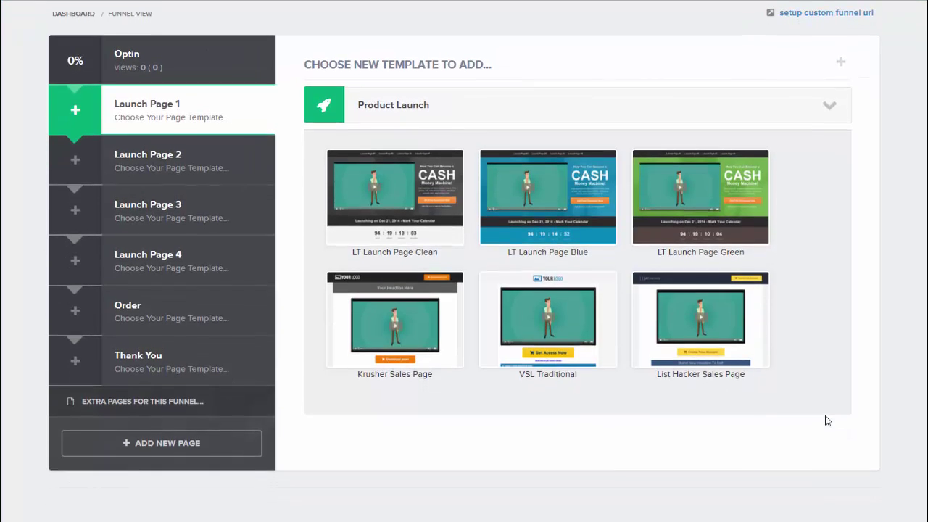
scroll(826, 420, "up", 1)
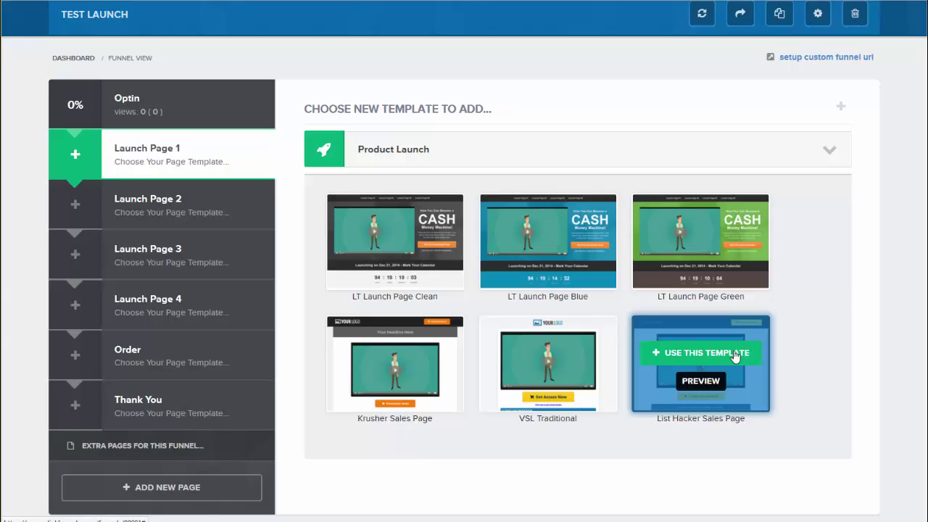
mouse_move(548, 197)
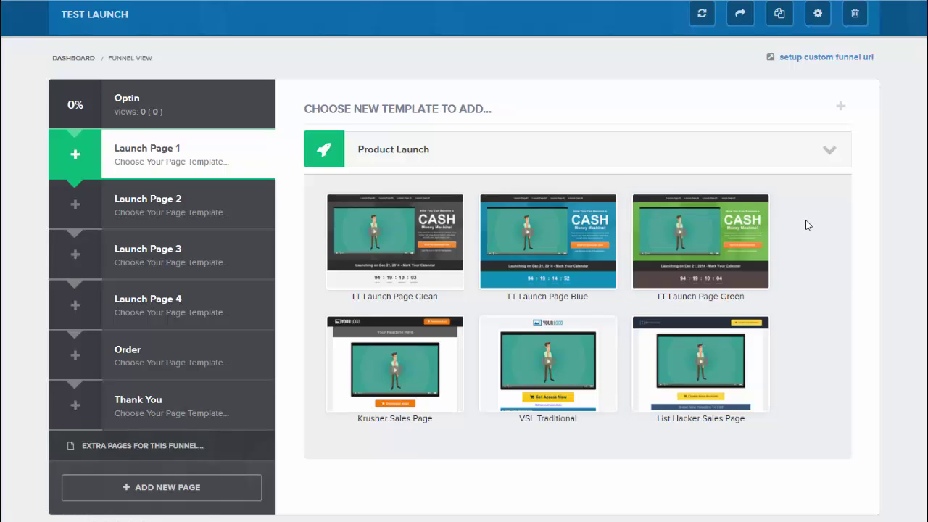
mouse_move(547, 240)
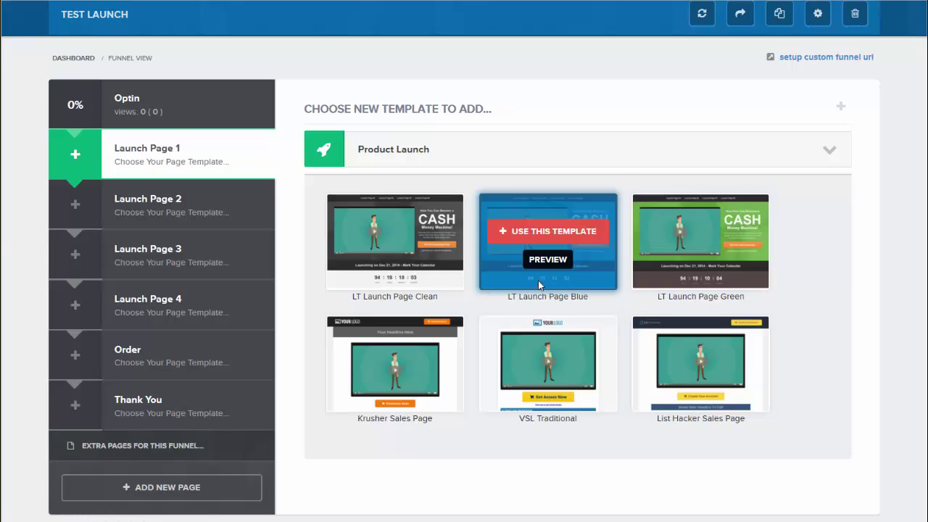
left_click(543, 232)
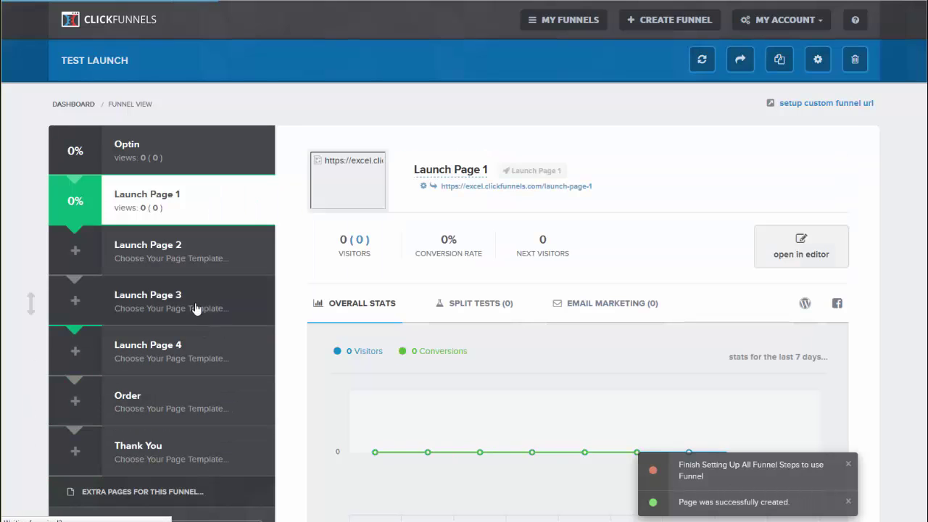
Step: Apply LT Launch Page Blue to Launch Pages 2, 3 and 4 in turn
left_click(163, 252)
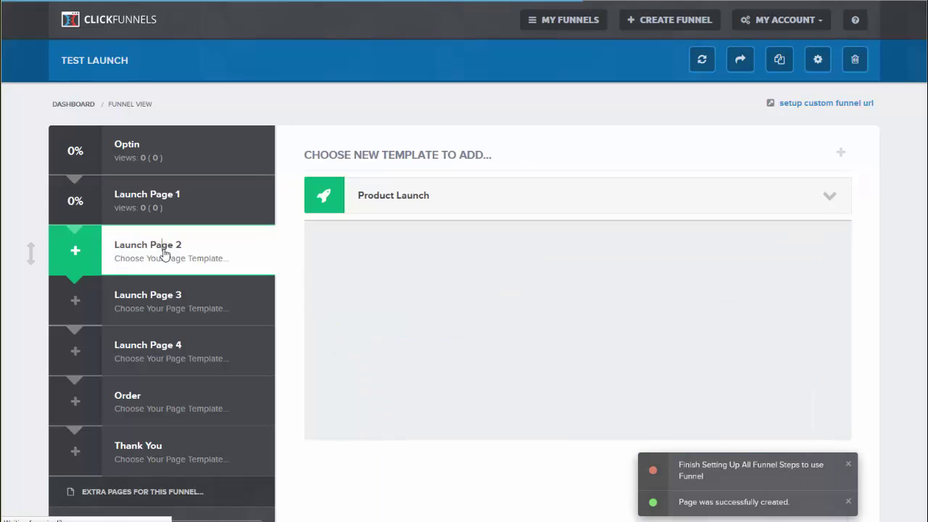
left_click(554, 281)
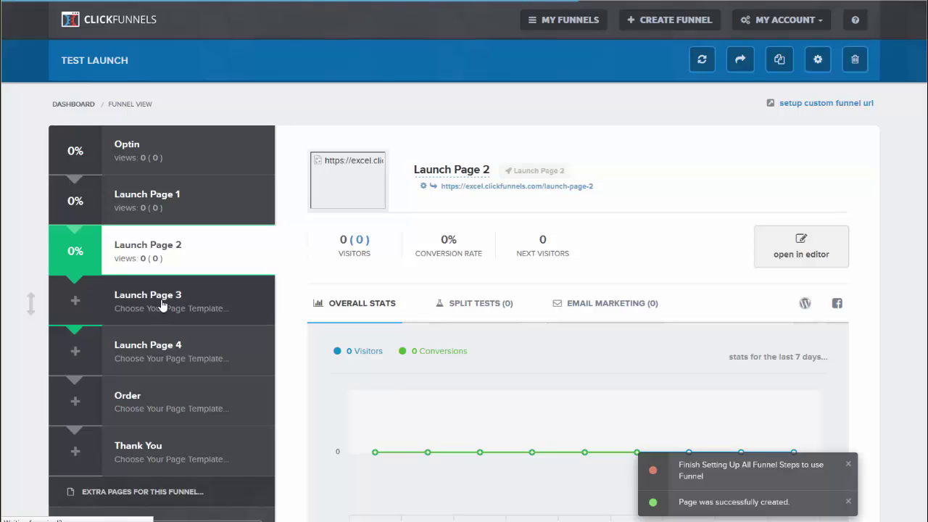
left_click(162, 306)
mouse_move(548, 287)
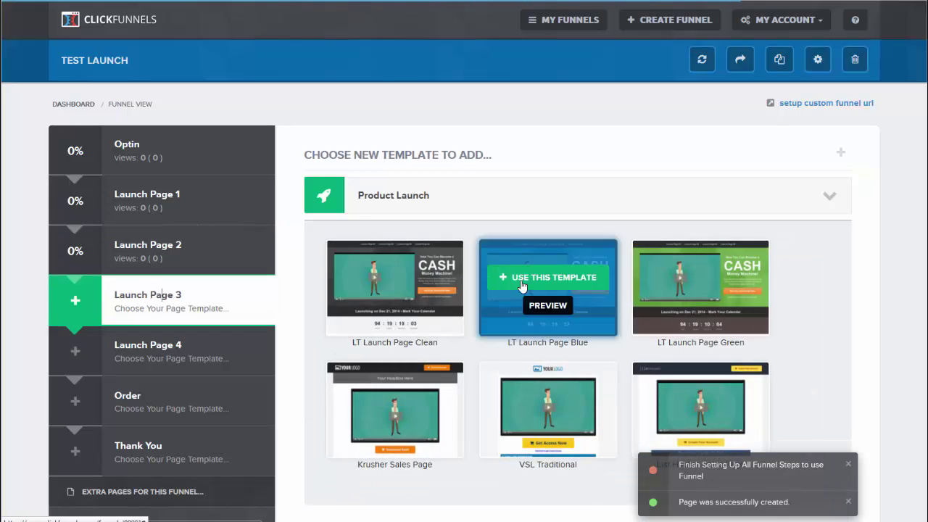
left_click(549, 284)
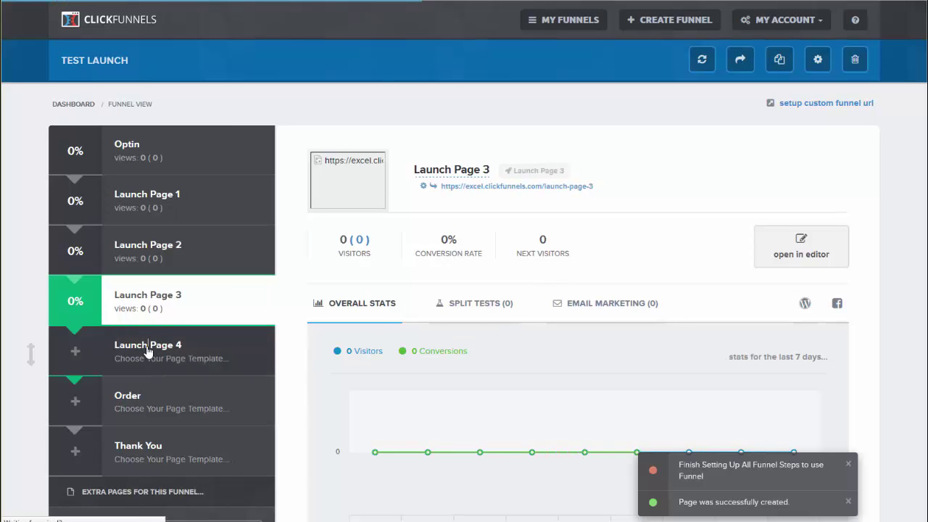
left_click(147, 351)
mouse_move(547, 287)
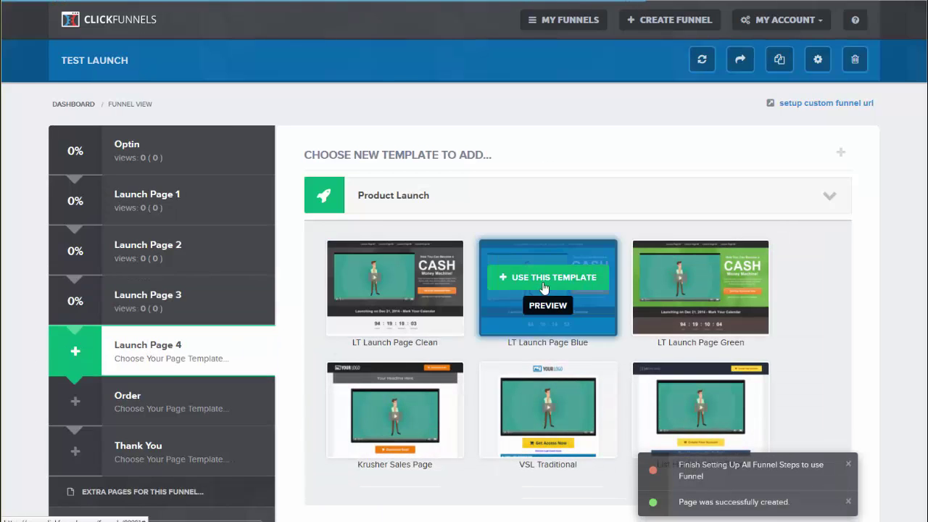
left_click(547, 282)
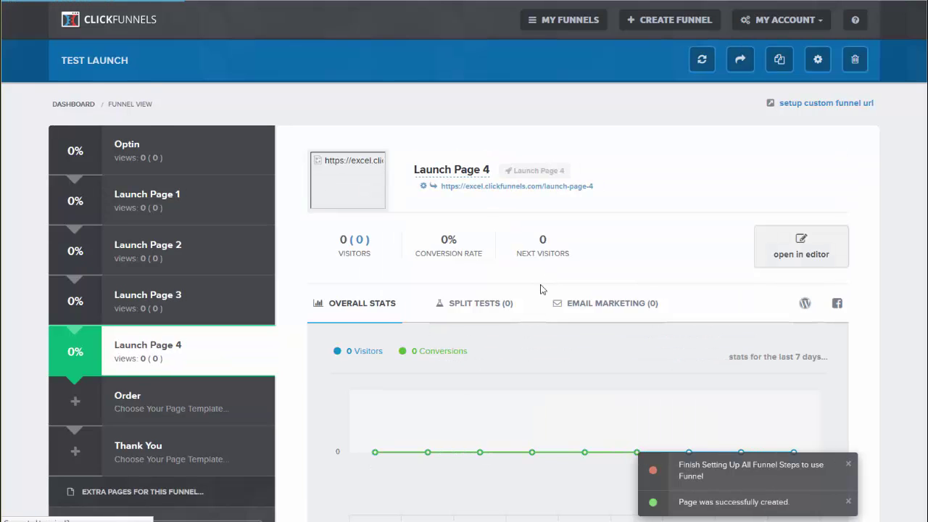
mouse_move(161, 352)
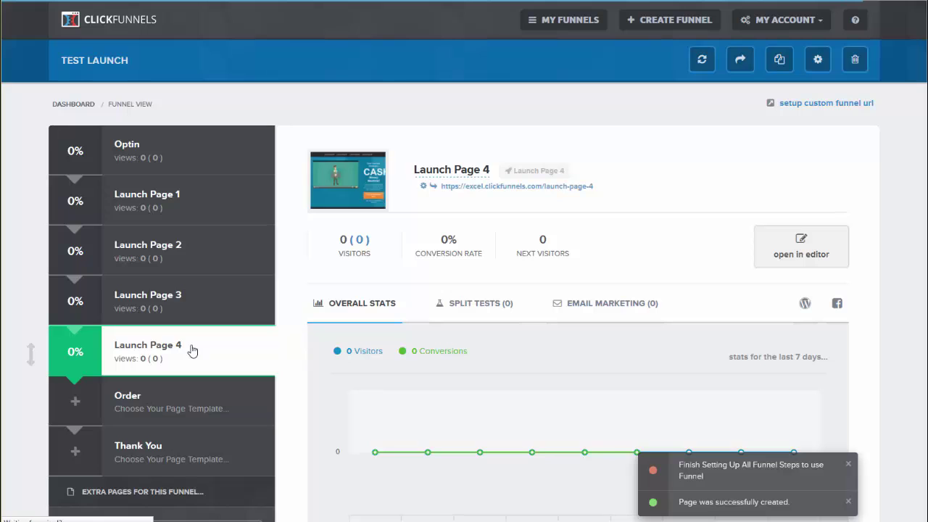
Step: Apply Order Page v1 to the Order step and Arrow Thank You Page to Thank You
left_click(152, 402)
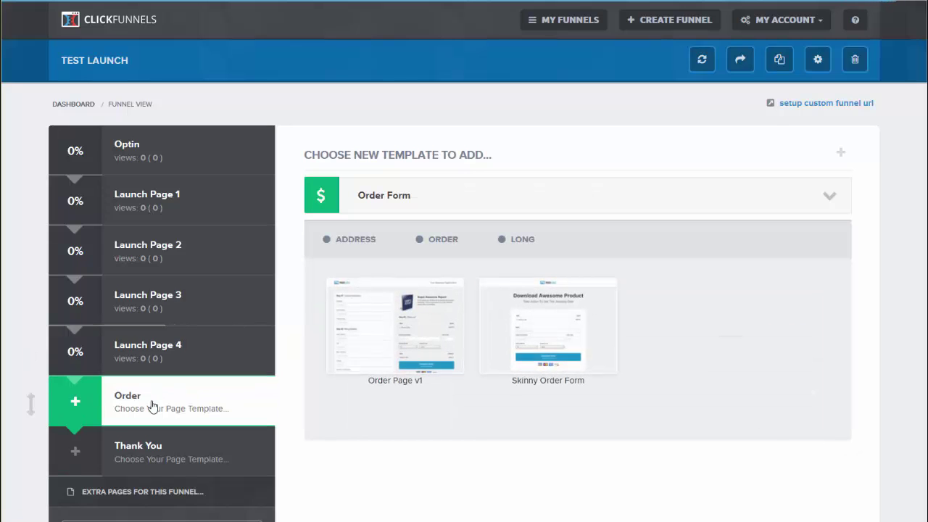
mouse_move(395, 325)
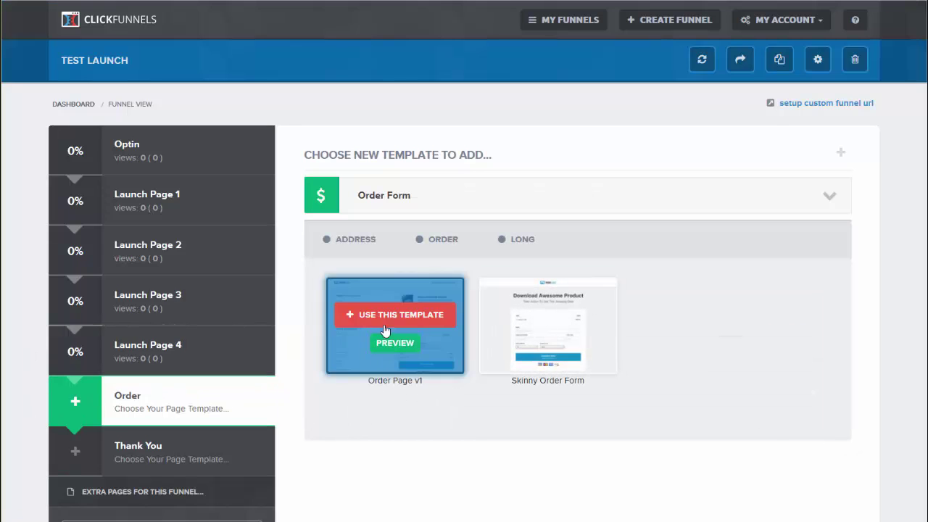
left_click(390, 315)
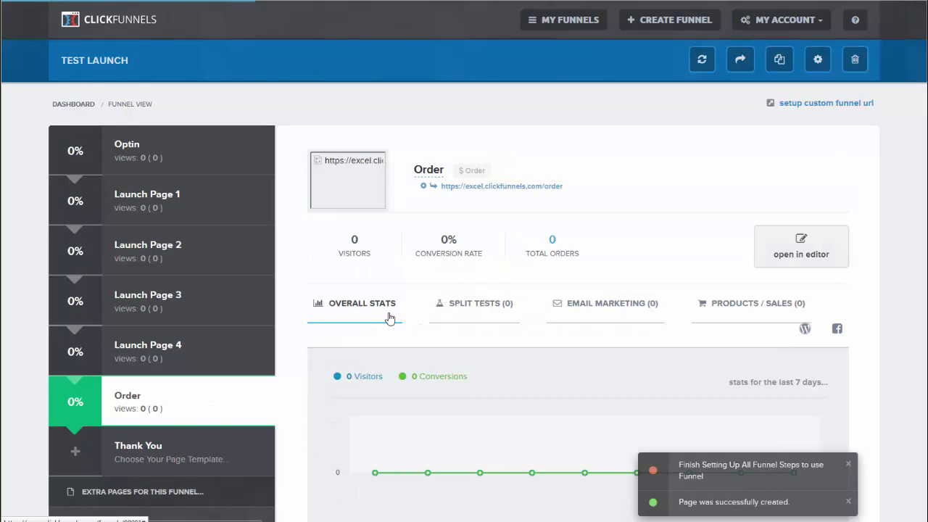
left_click(148, 459)
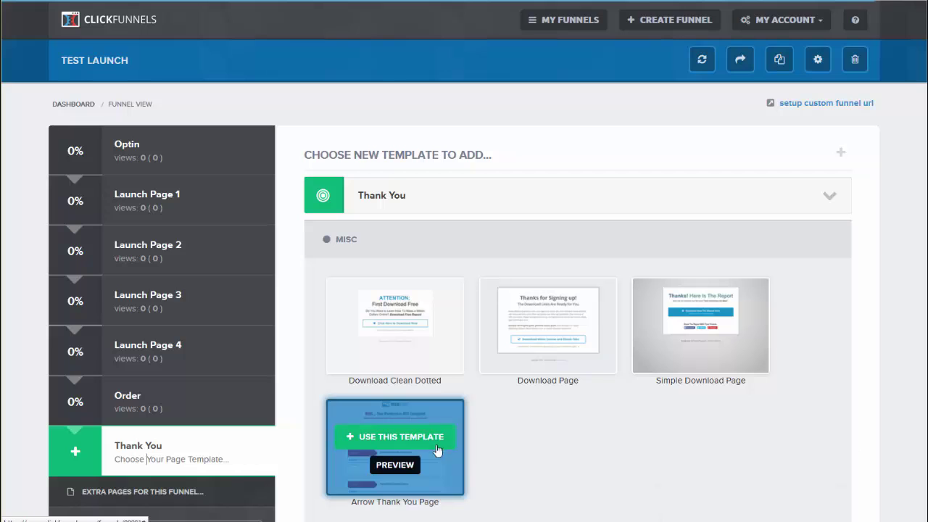
left_click(395, 437)
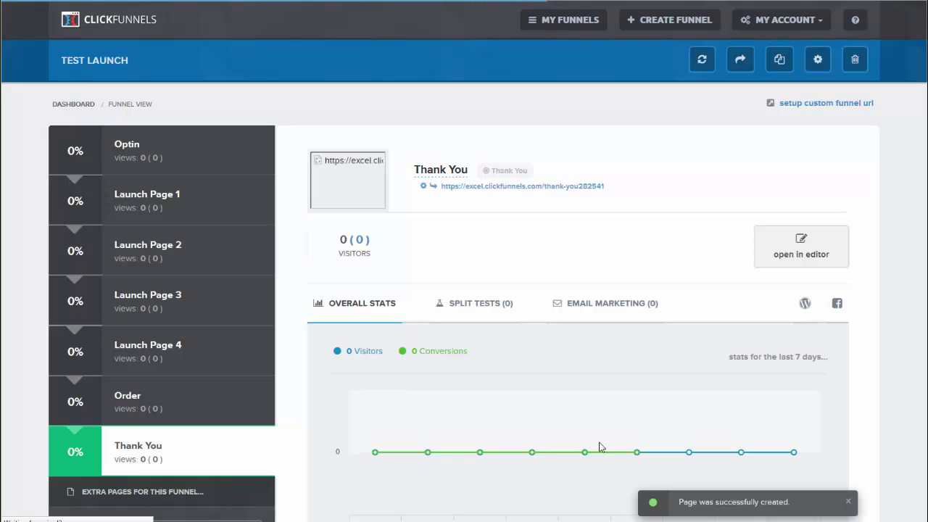
mouse_move(375, 453)
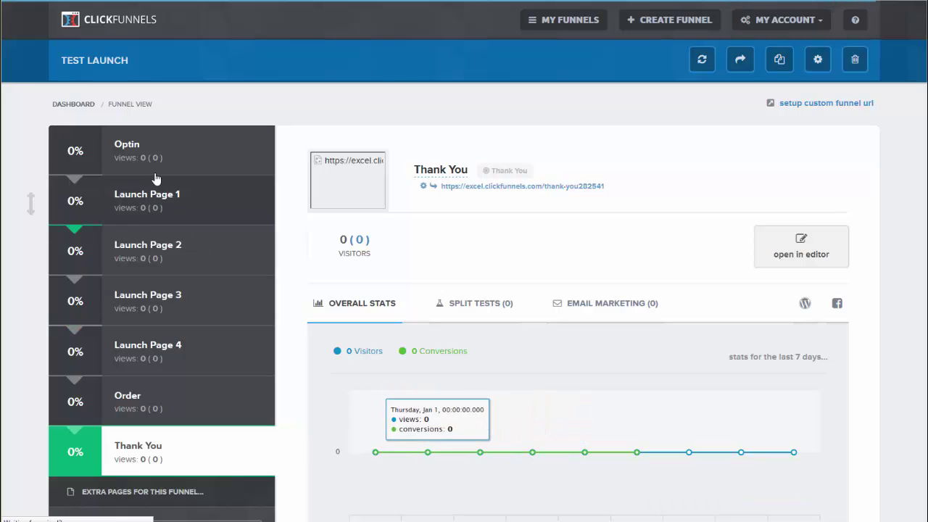
Step: Set the Optin page's email integration to Html Form with action Integrate Existing Form
left_click(147, 153)
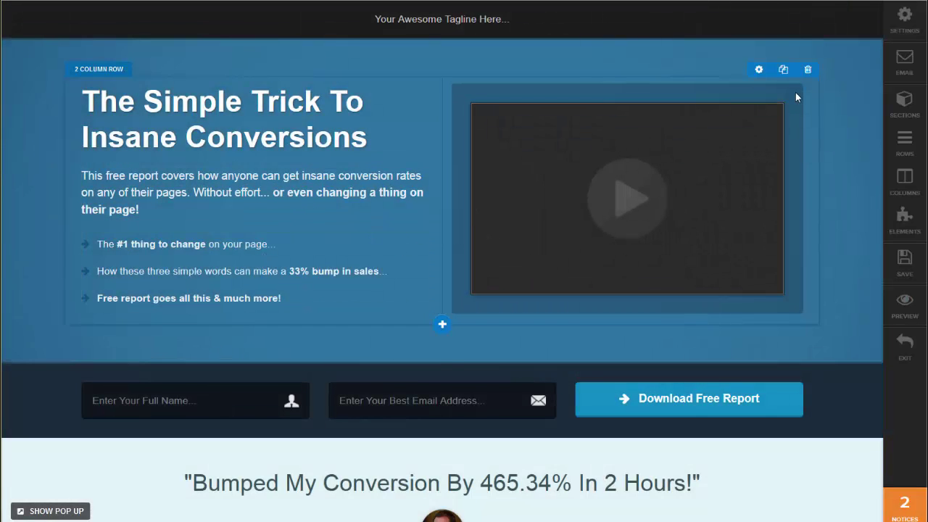
left_click(902, 69)
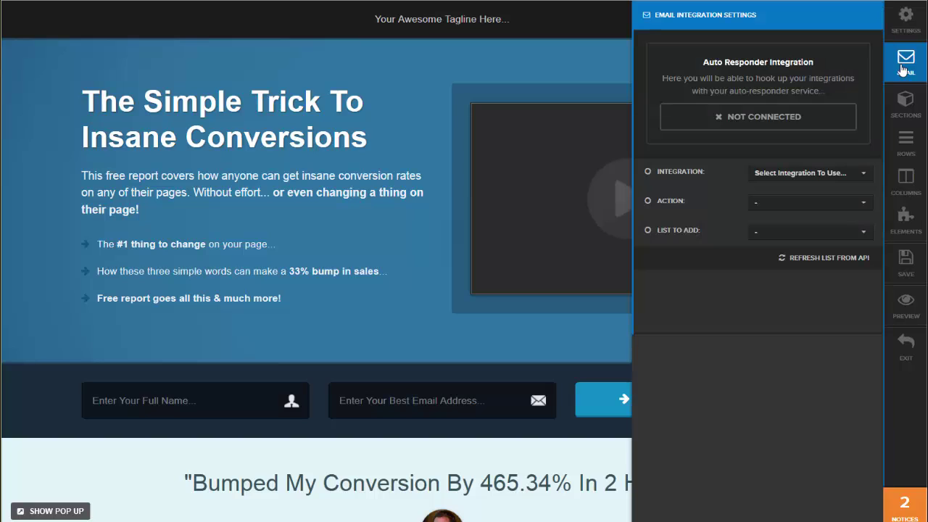
left_click(866, 178)
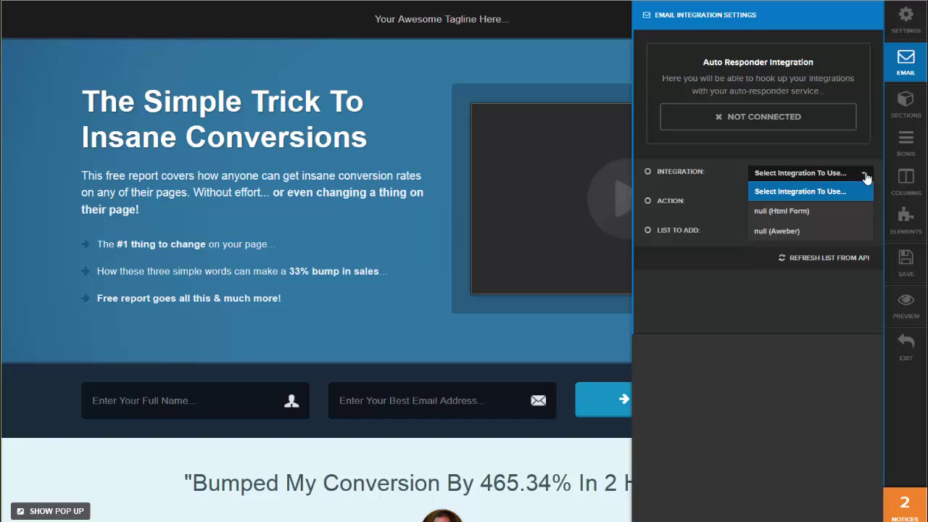
left_click(803, 213)
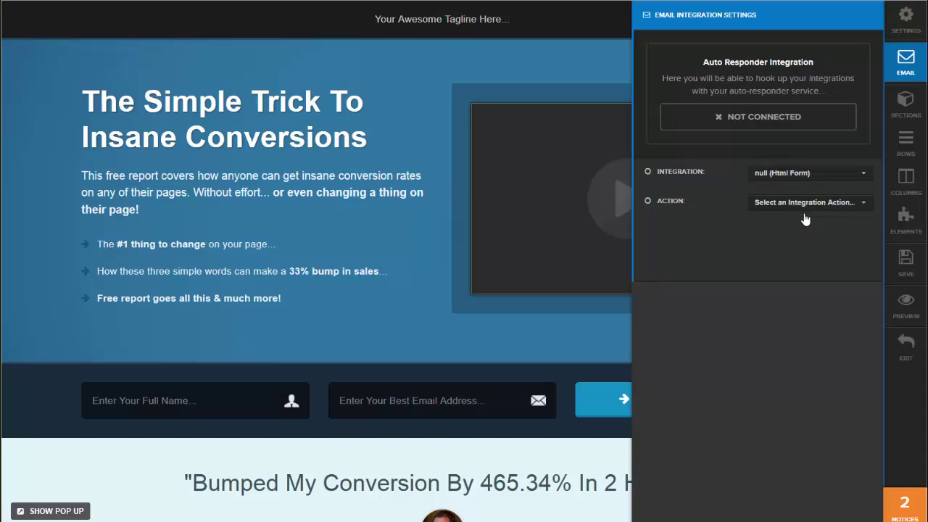
left_click(858, 208)
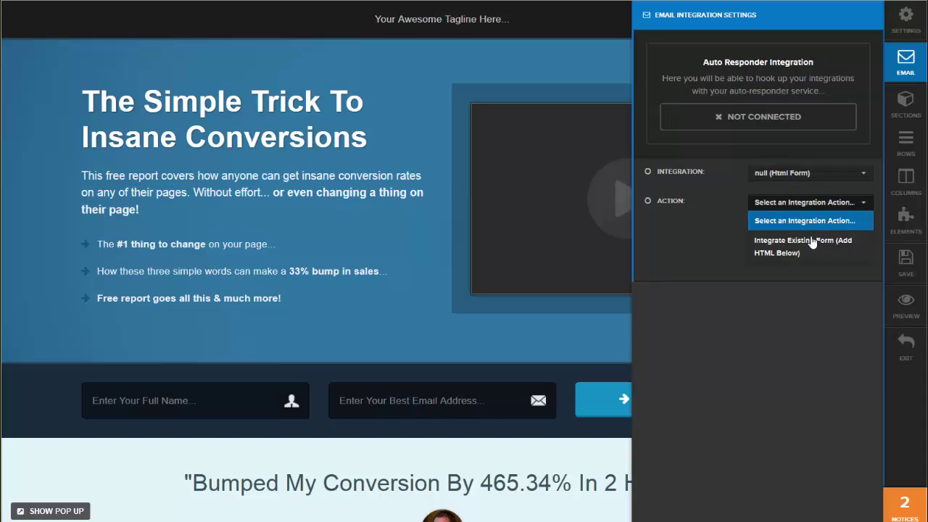
left_click(774, 246)
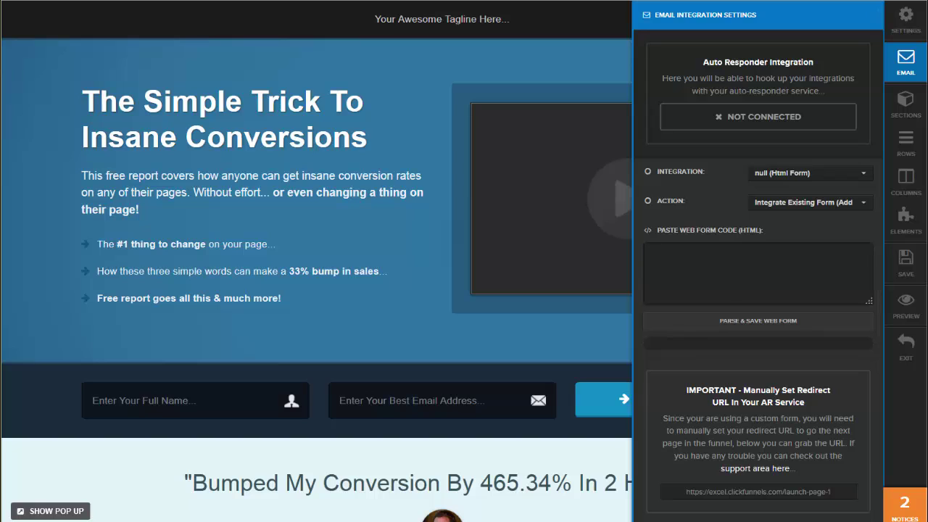
left_click(905, 62)
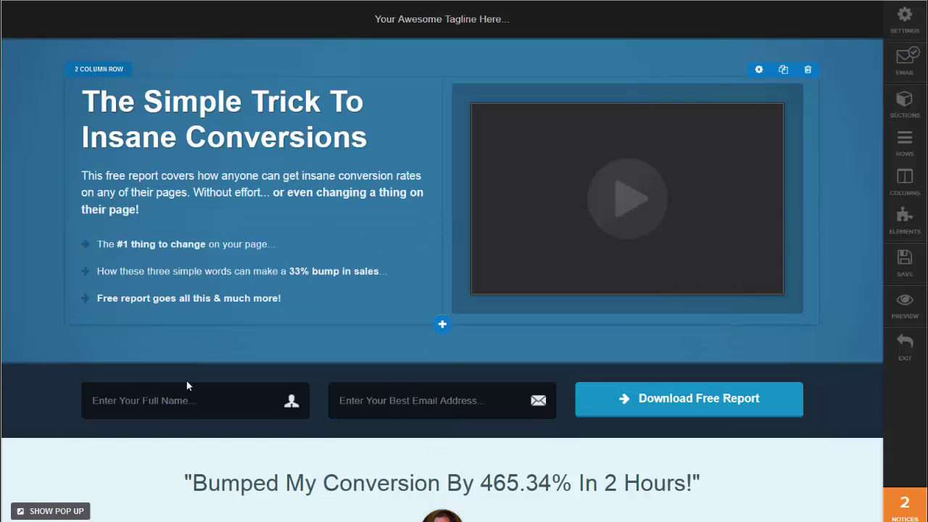
mouse_move(159, 410)
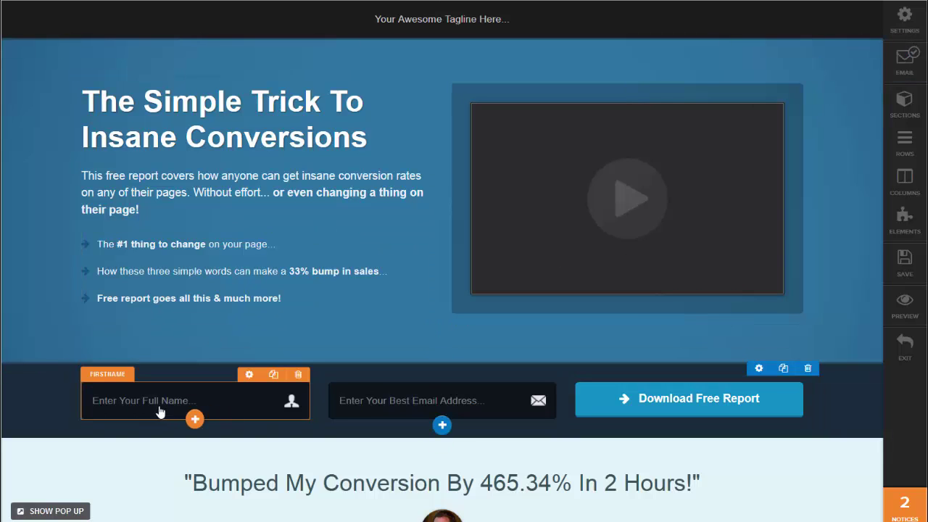
Step: Confirm the full name field's element name is FirstName, then open the email field's settings
left_click(180, 409)
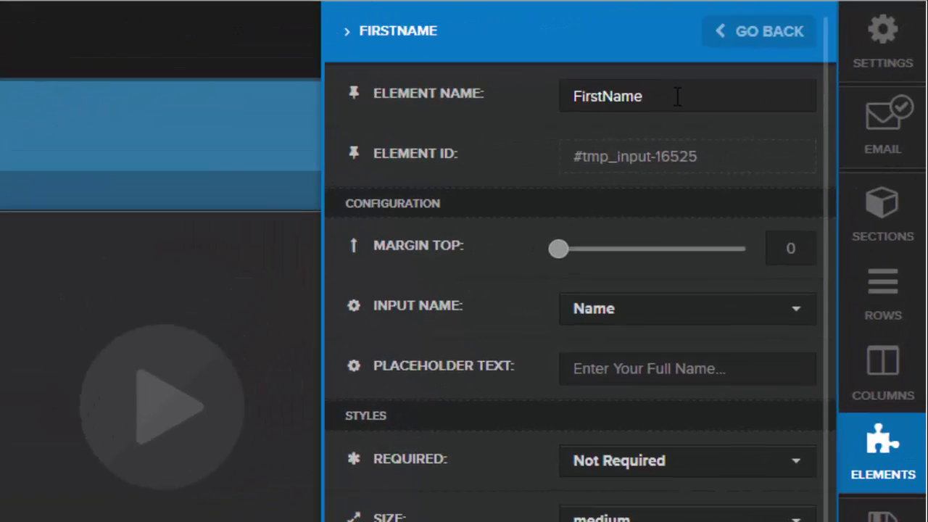
left_click(693, 87)
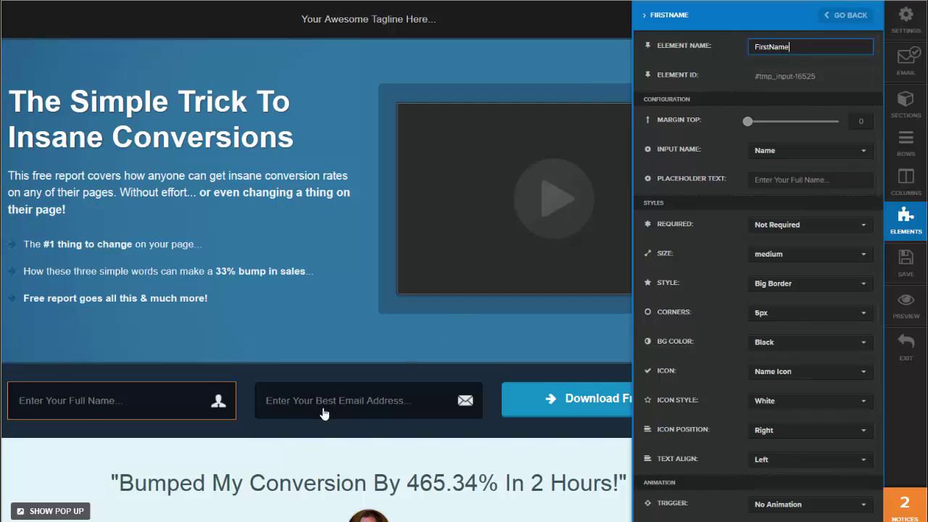
left_click(323, 410)
left_click(365, 407)
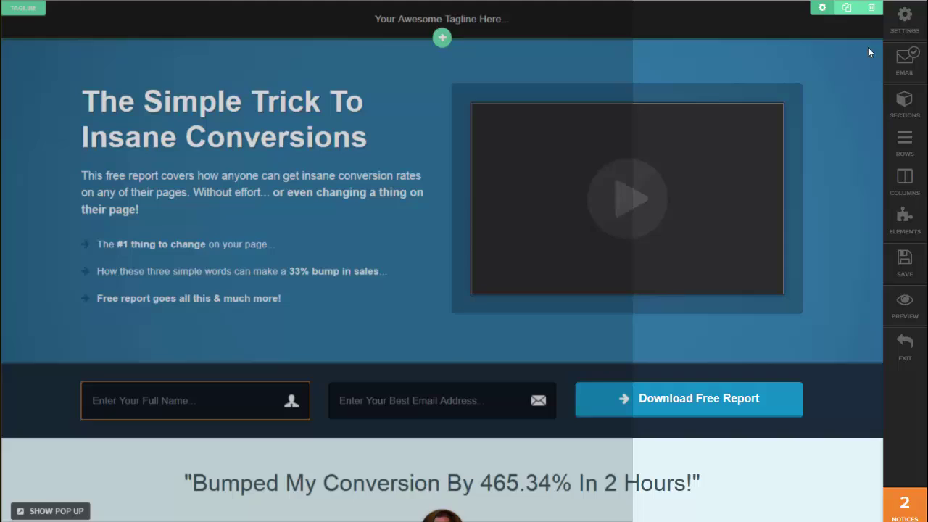
Step: Map the pasted form's FirstName and Email fields to the page's FirstName and Email inputs
left_click(903, 64)
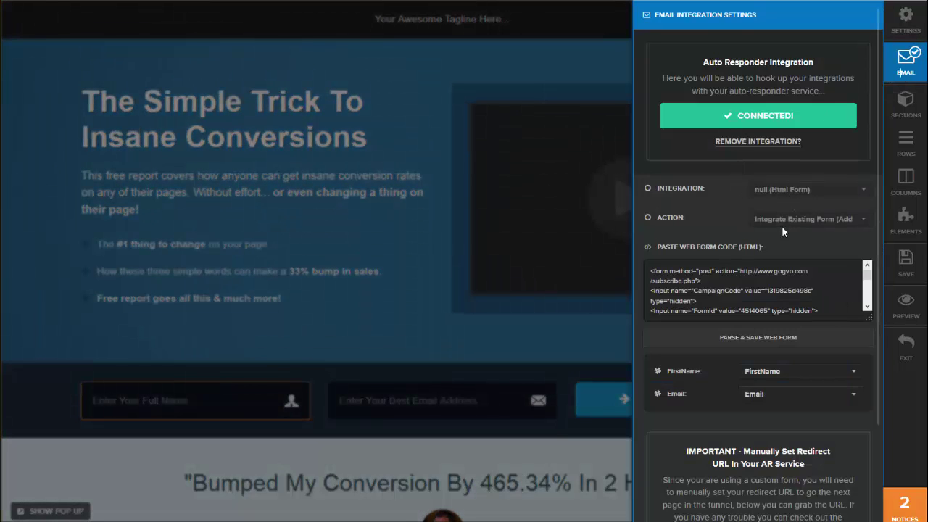
left_click_drag(650, 271, 724, 300)
left_click(723, 299)
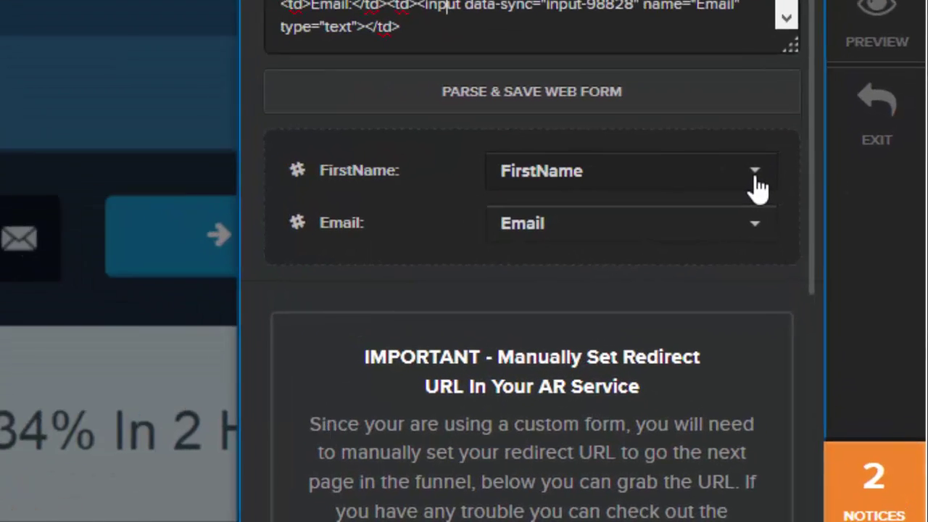
left_click(755, 174)
left_click(540, 261)
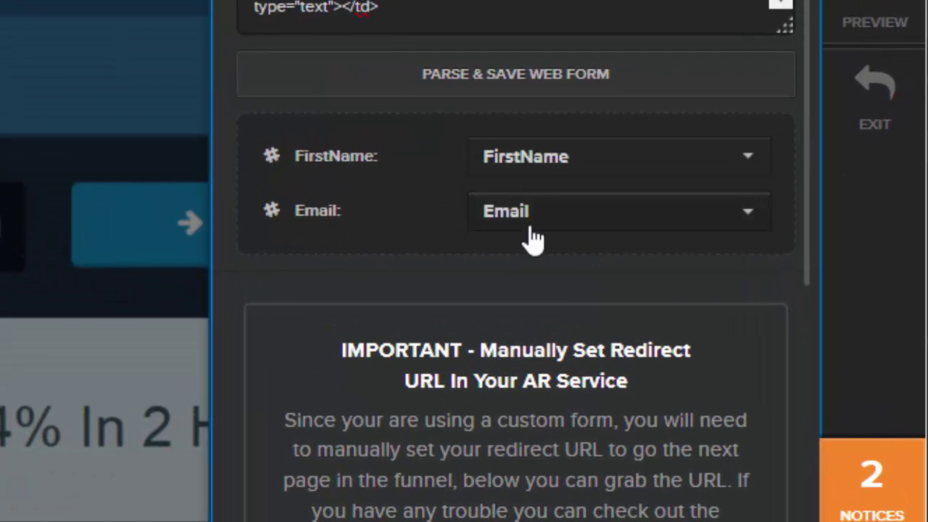
left_click(741, 217)
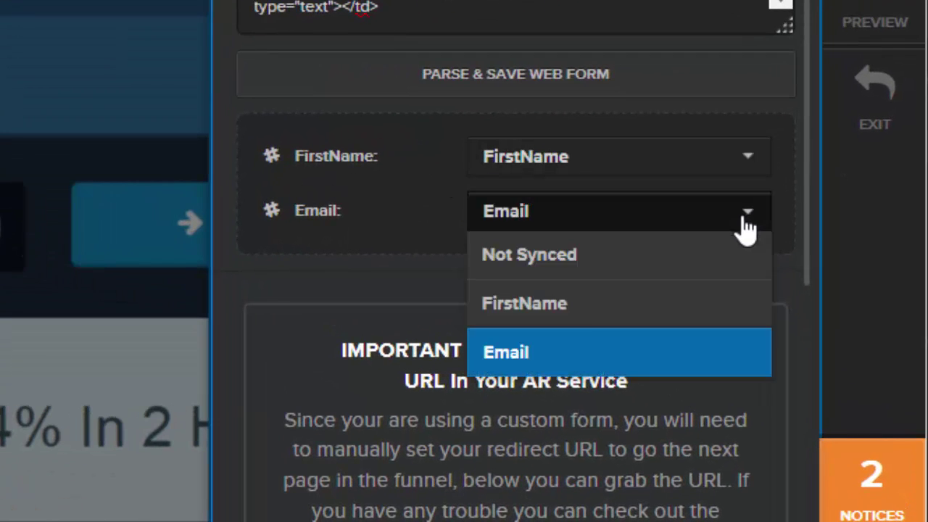
left_click(533, 355)
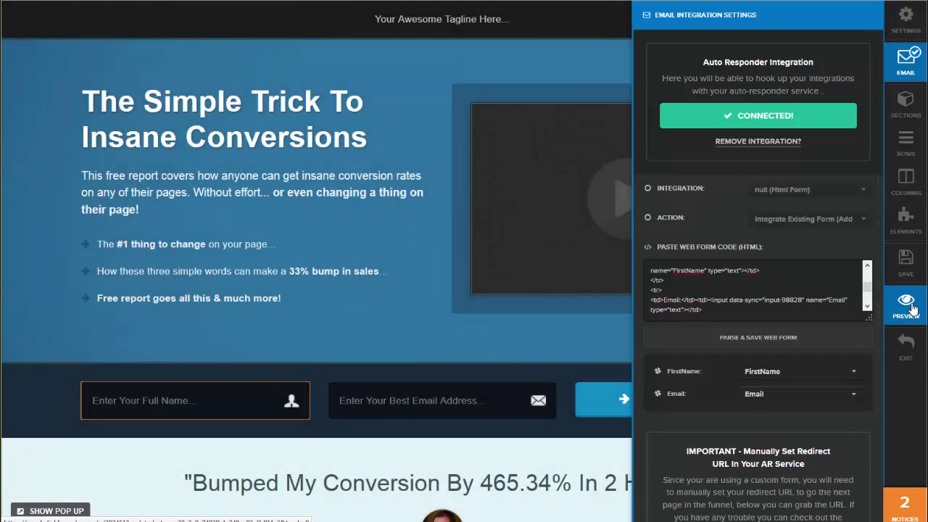
Step: Save the Optin page and exit the editor back to the Test Launch funnel
left_click(906, 262)
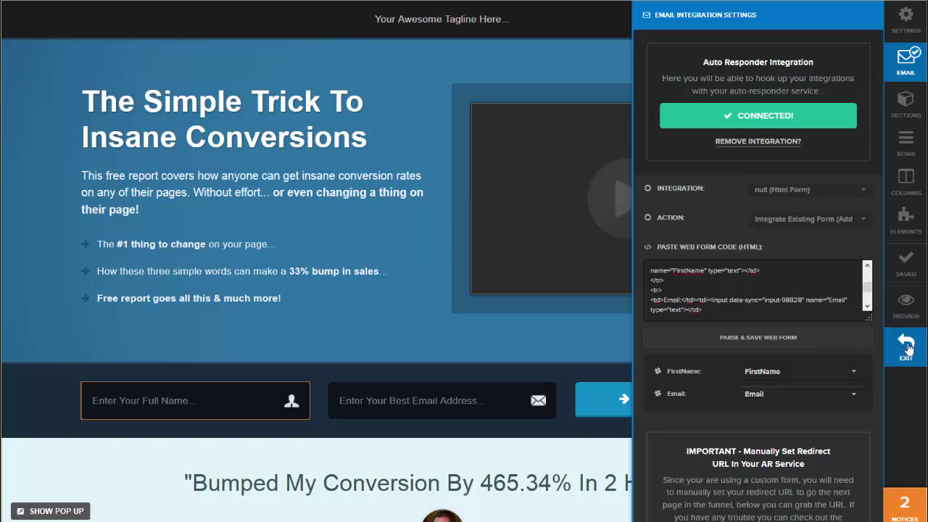
left_click(907, 348)
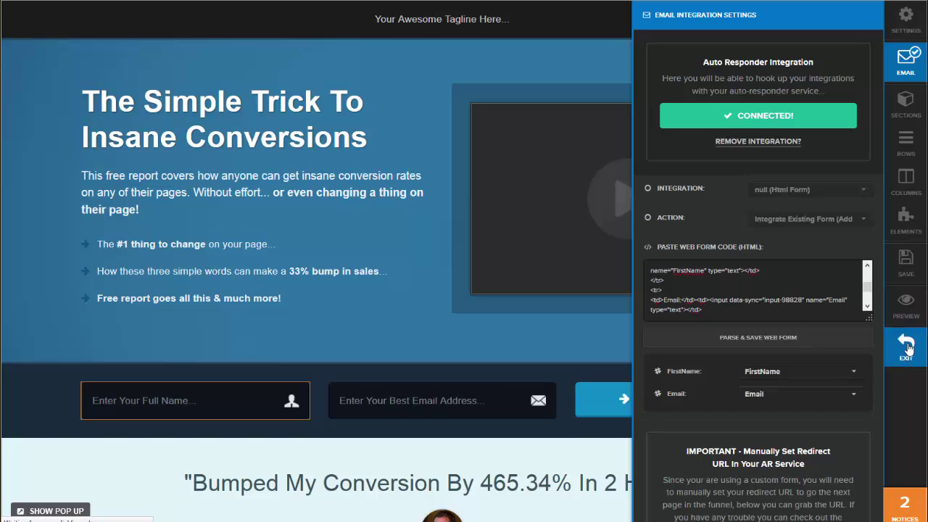